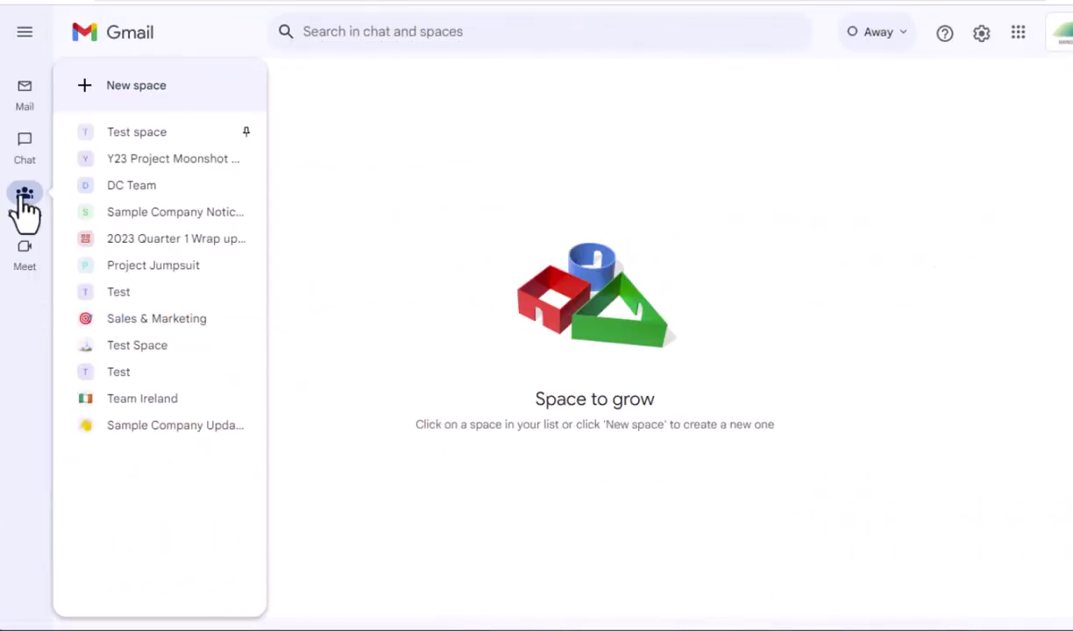
- Start creating a new space and name it "Customer Services Update Channel"
click(143, 101)
click(259, 123)
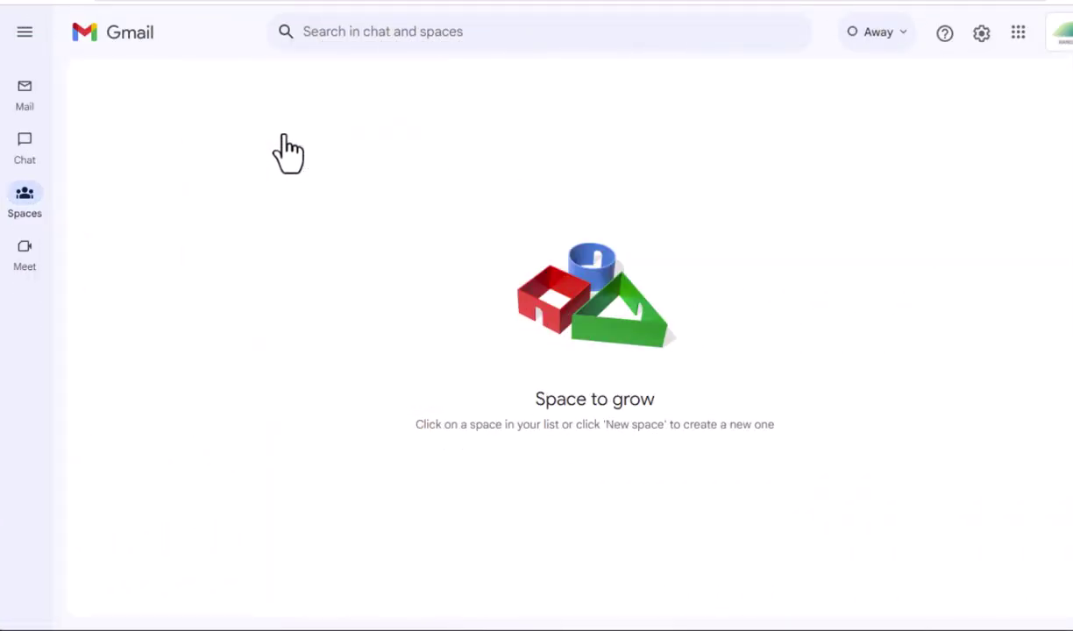
click(398, 204)
text(Customer Services Update Channel)
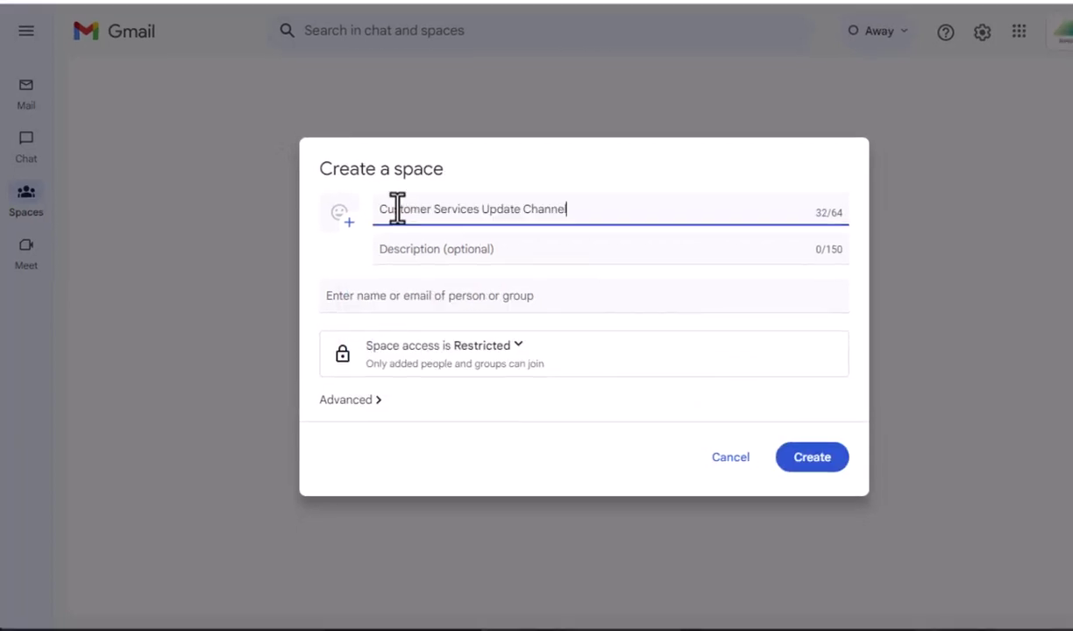
- Describe the space as "This is an update channel for managers to update the CS team on changes that will drive consumer contacts"
click(431, 249)
text(Thi)
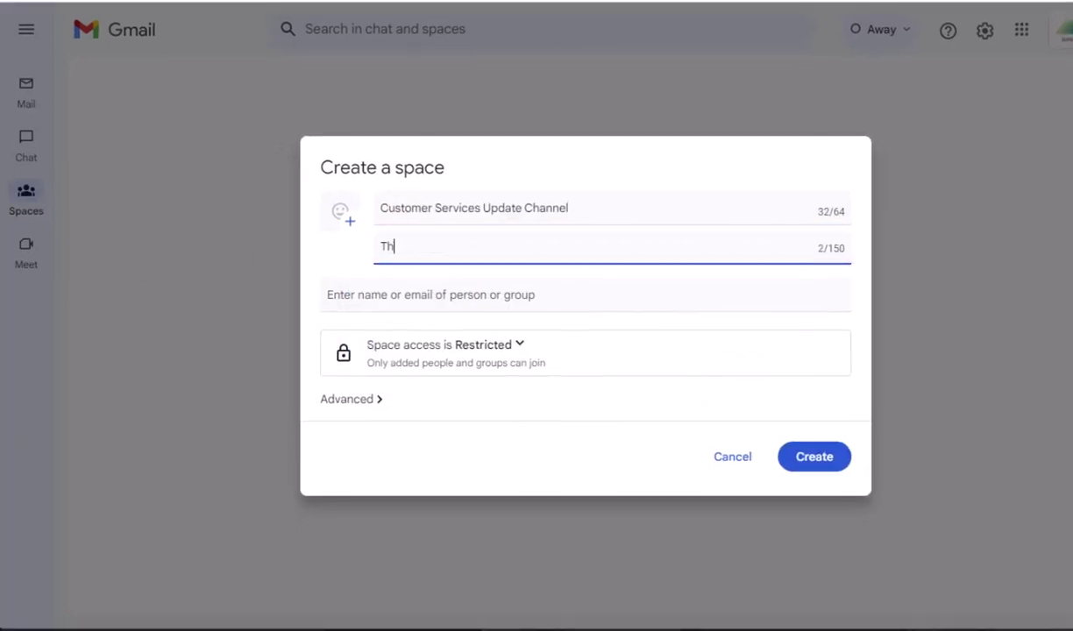
text(s)
text(is an update channel for managers to update the CS team on changes that will drive consumer c)
text(ontacts)
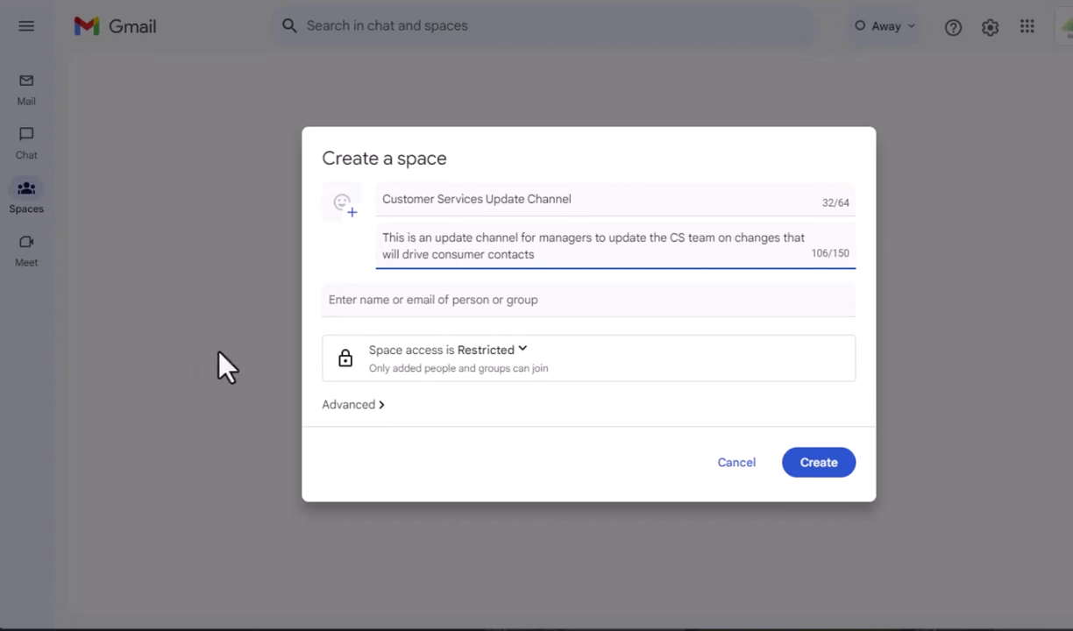
- Add the eight team members to the new space and set its access to DC Demo Account
click(366, 300)
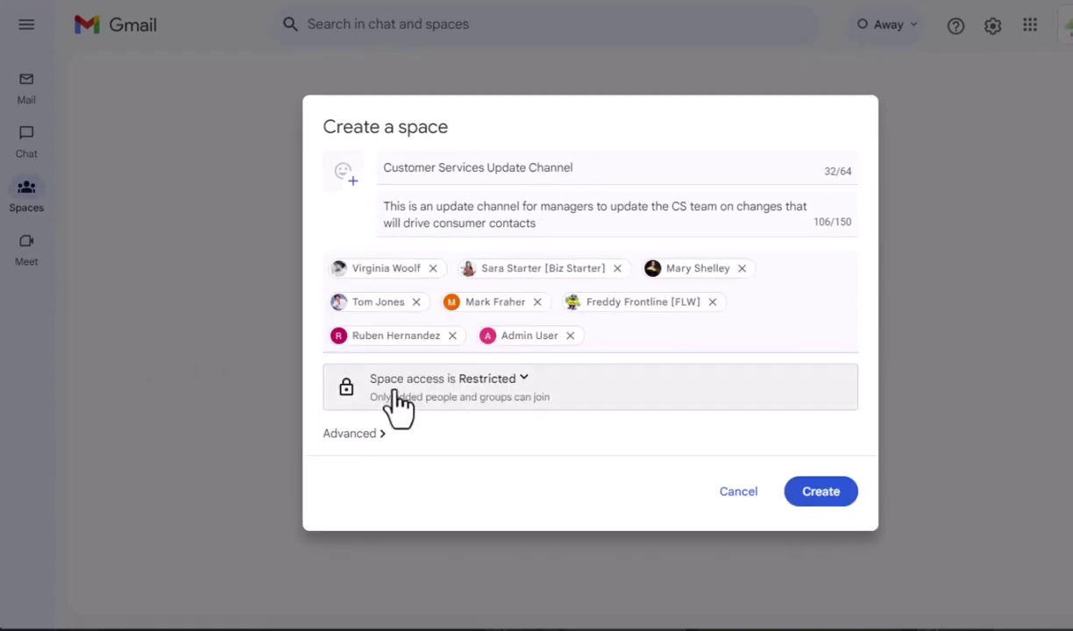
click(375, 402)
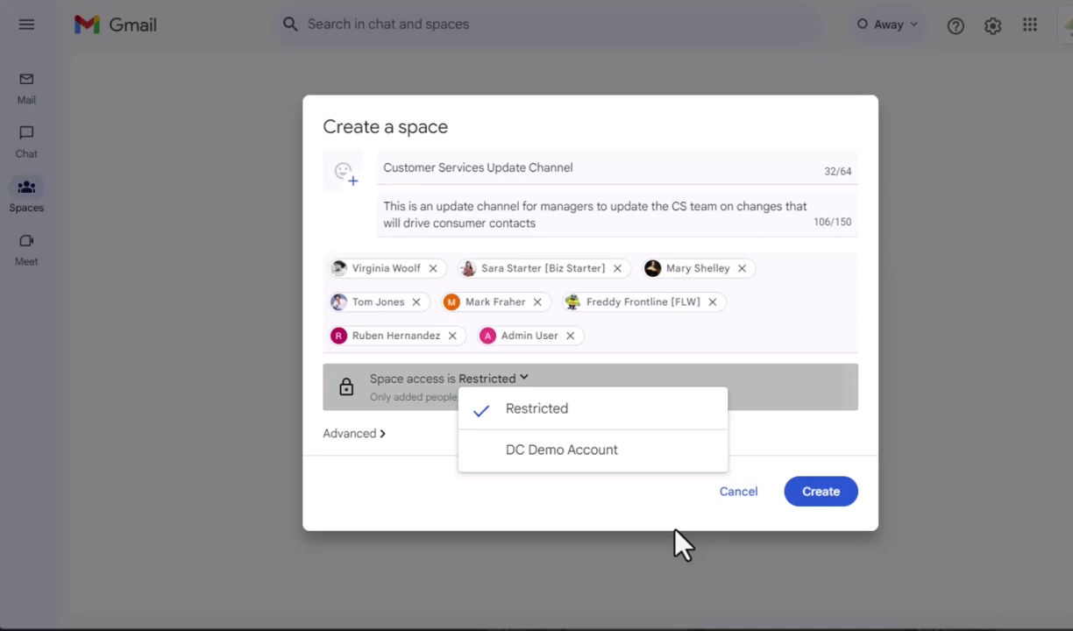
click(596, 454)
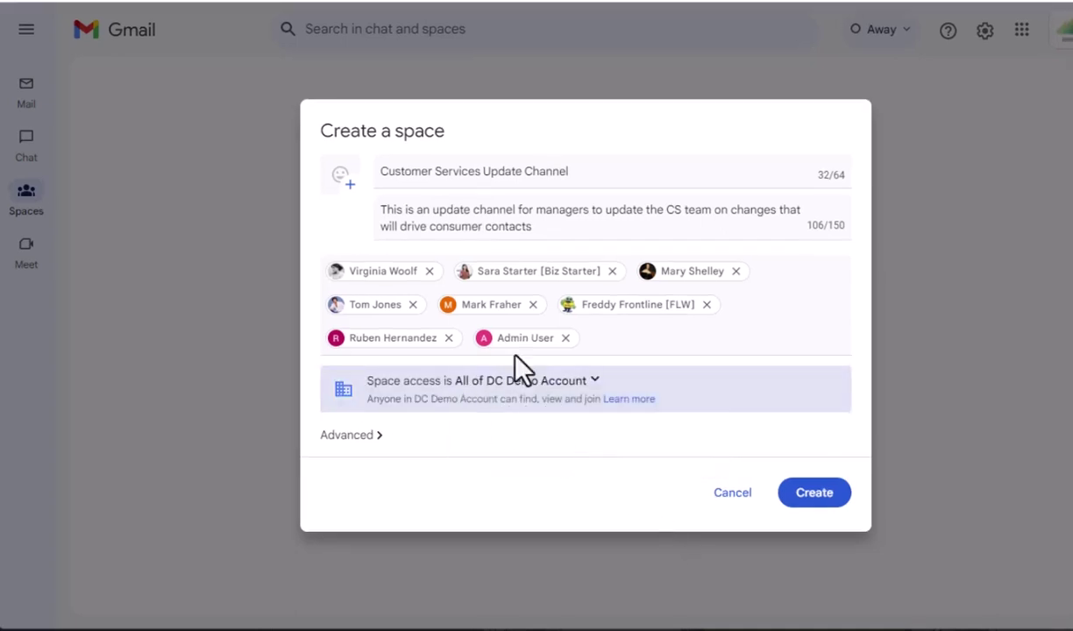
- Restrict posting to Space Managers only in the advanced settings and create the space
click(355, 434)
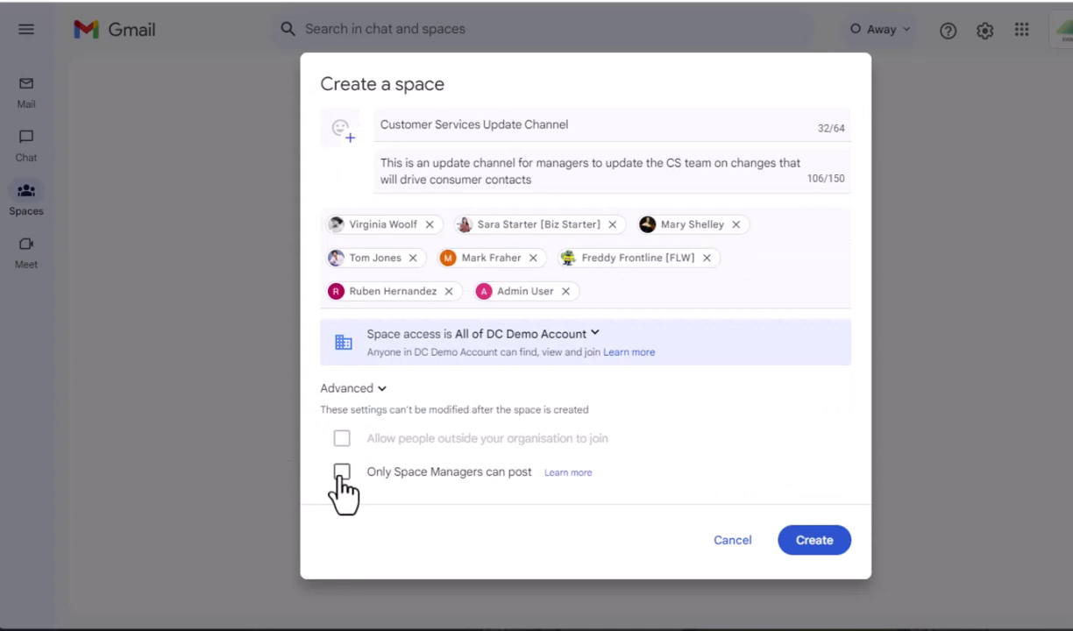
click(341, 473)
click(805, 543)
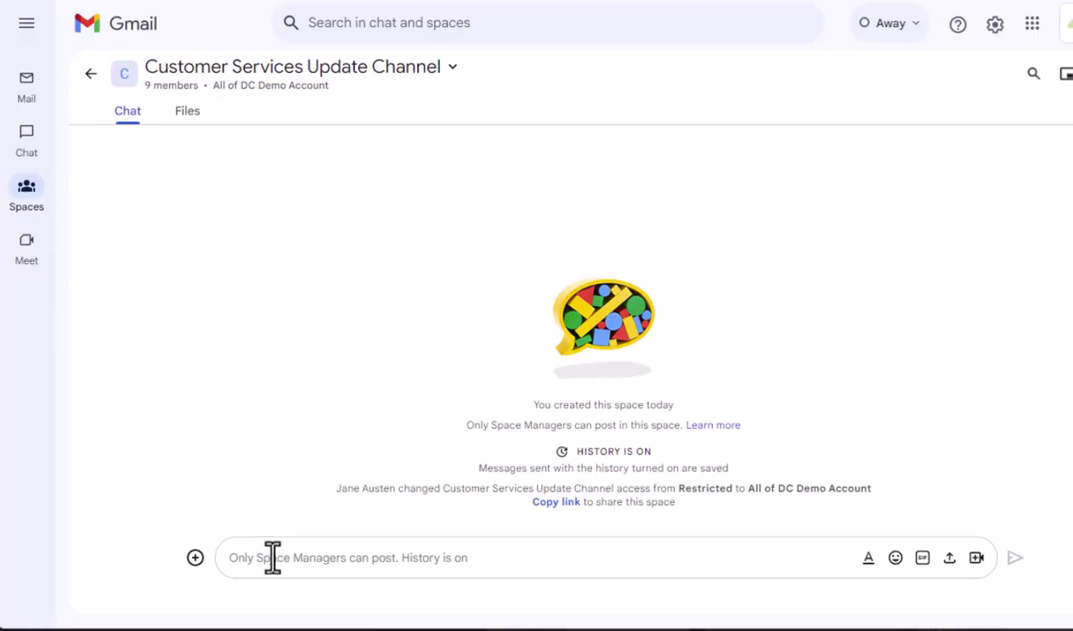
- Post the message "Welcome to the CS update channel" in the new space
click(272, 557)
text(Welcome to the CS upda)
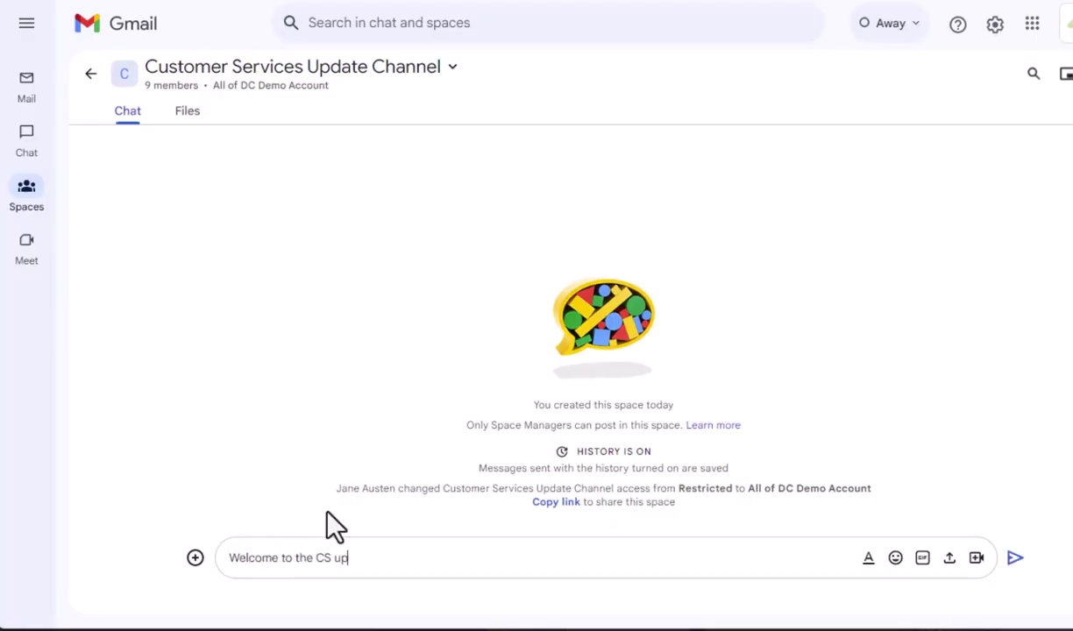
text(te channel!)
click(1015, 557)
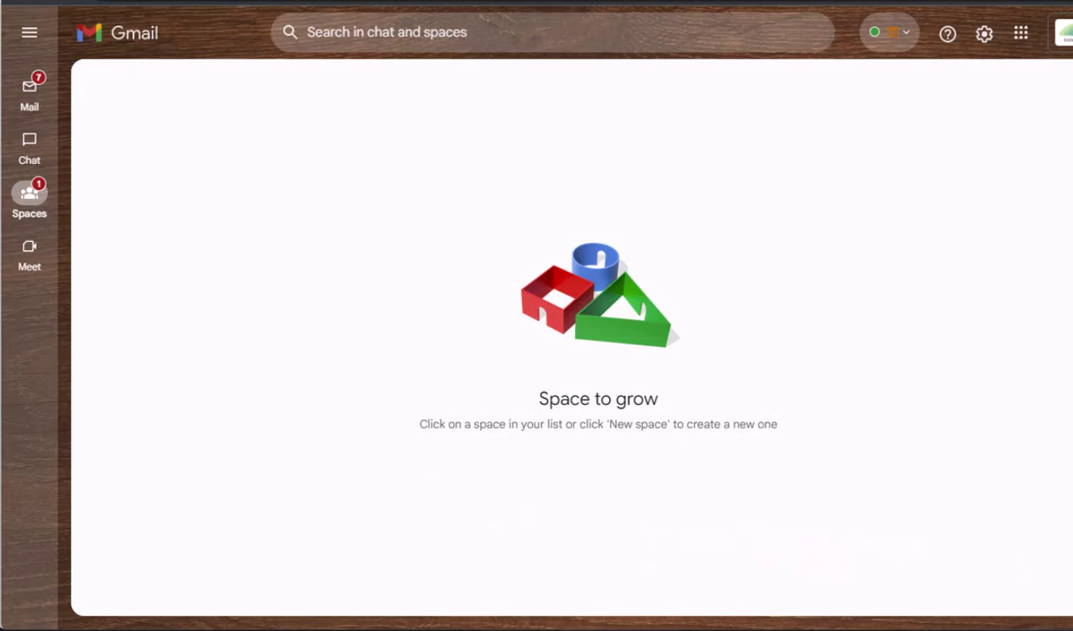
- Open the Customer Services Update Channel space from a regular member's account and inspect the posting-restriction notice in its message box
mouse_move(28, 198)
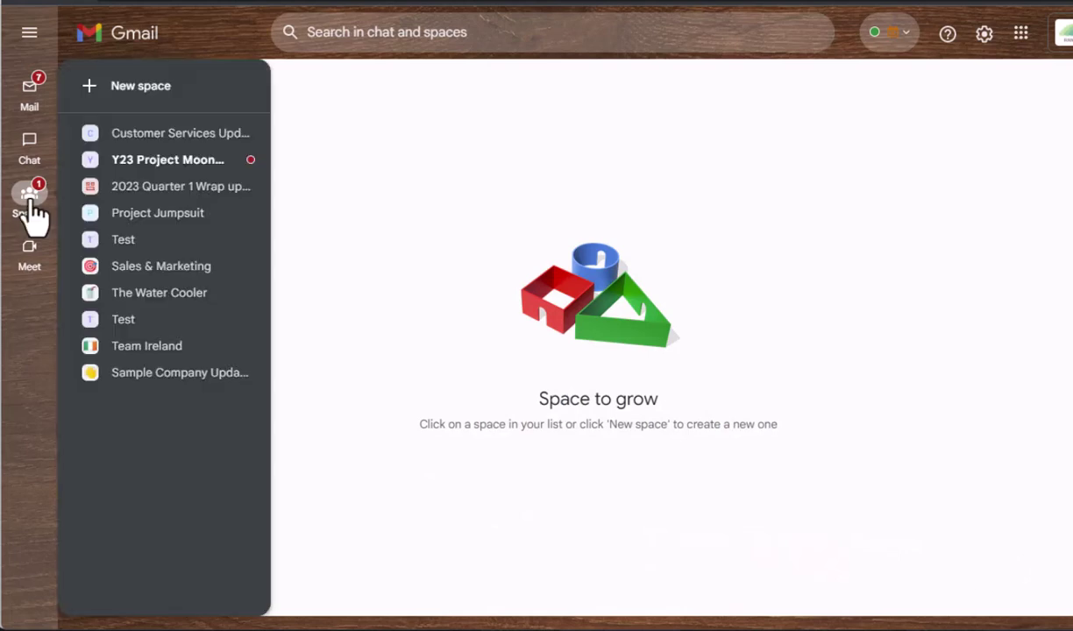
click(167, 141)
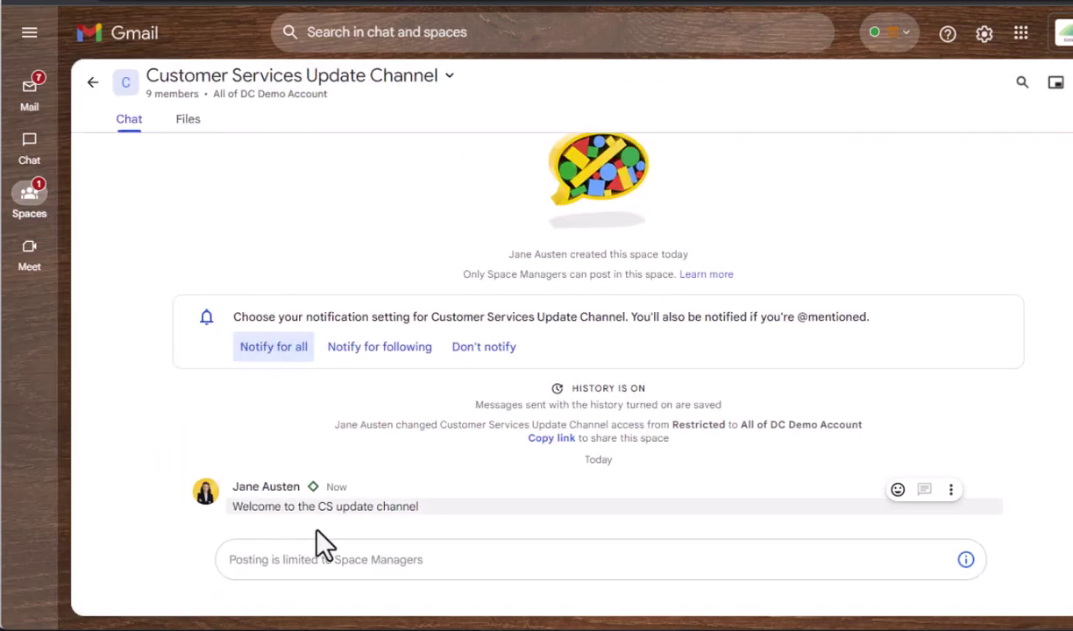
double_click(354, 559)
drag(175, 561, 551, 557)
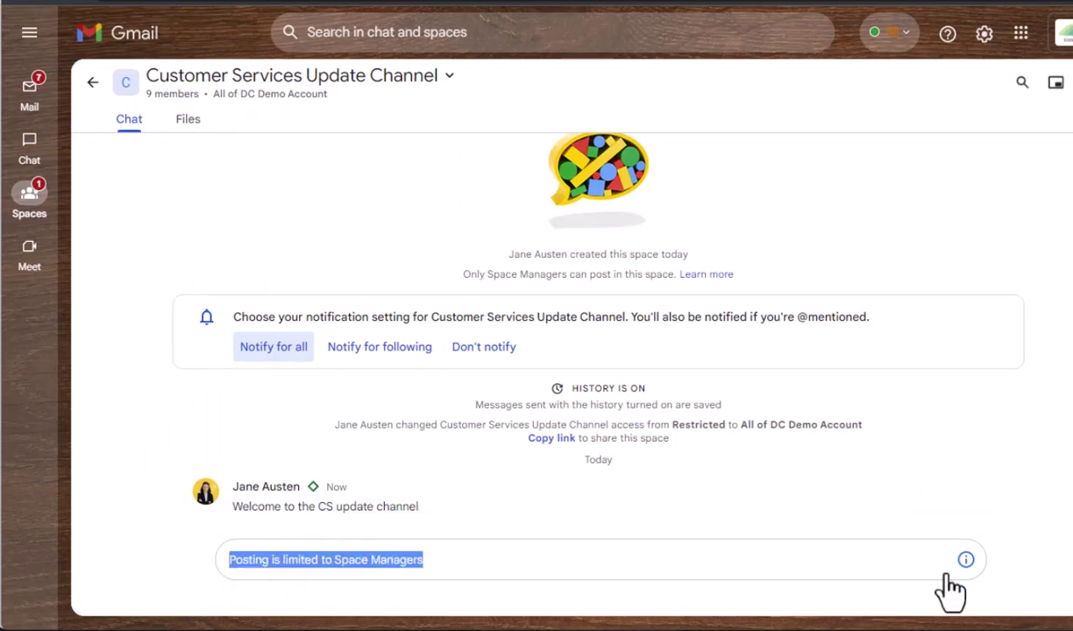
mouse_move(965, 562)
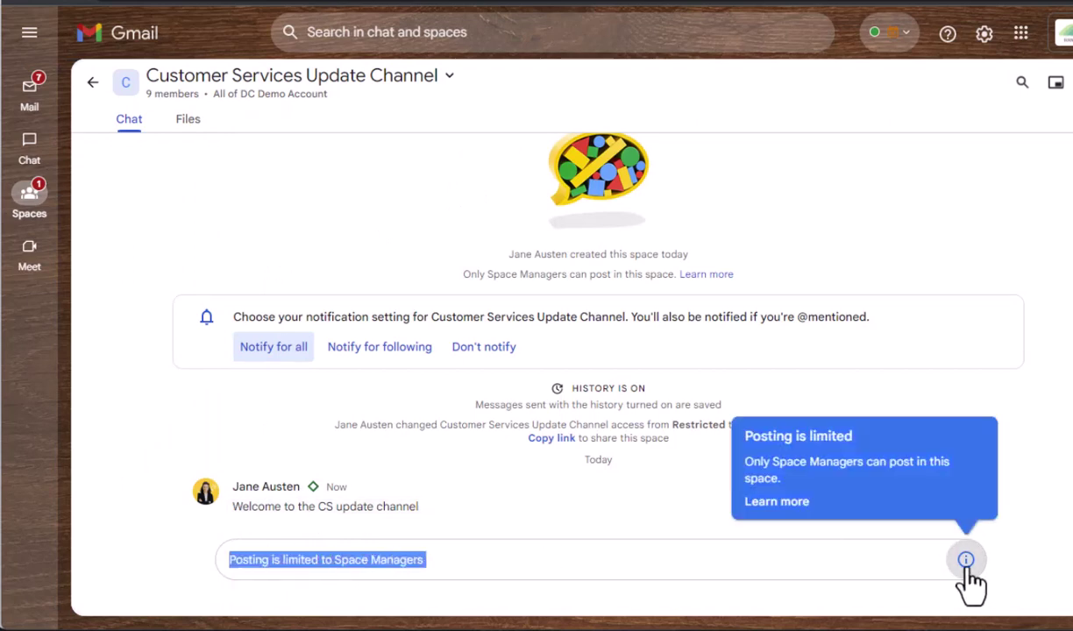
click(1028, 561)
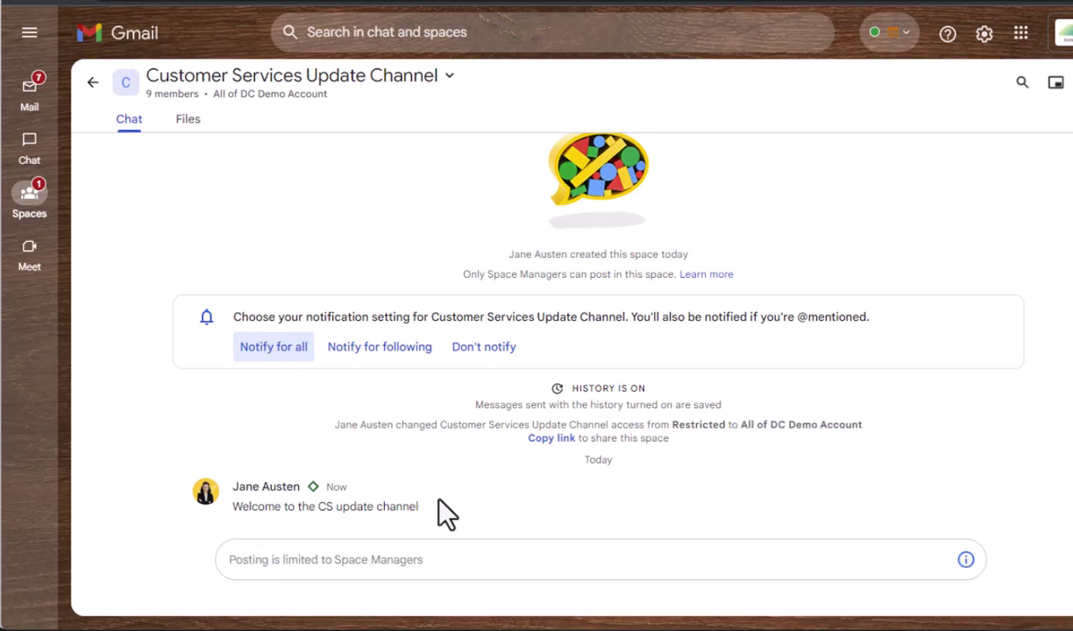
- React to the welcome message with the face-blowing-a-kiss emoji and check which further actions a member has on it
mouse_move(438, 501)
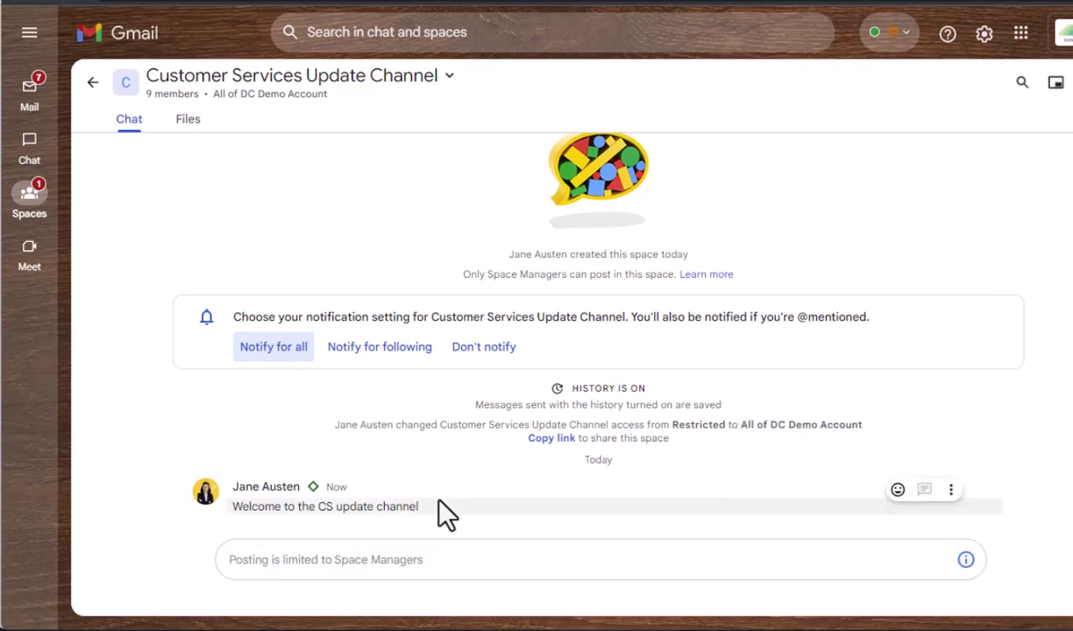
click(898, 489)
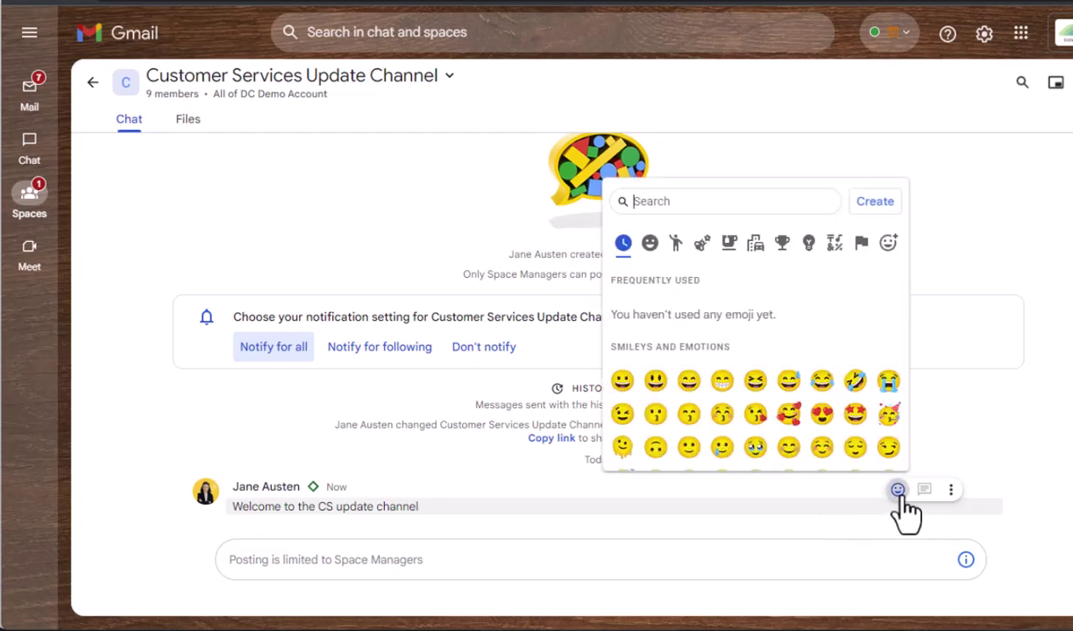
click(755, 413)
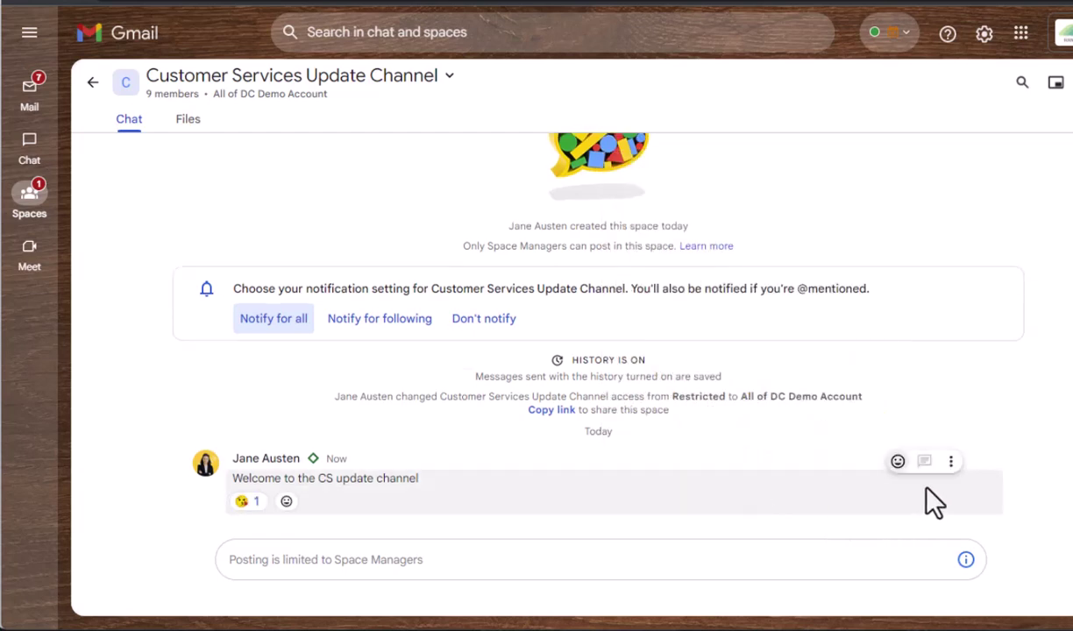
click(950, 461)
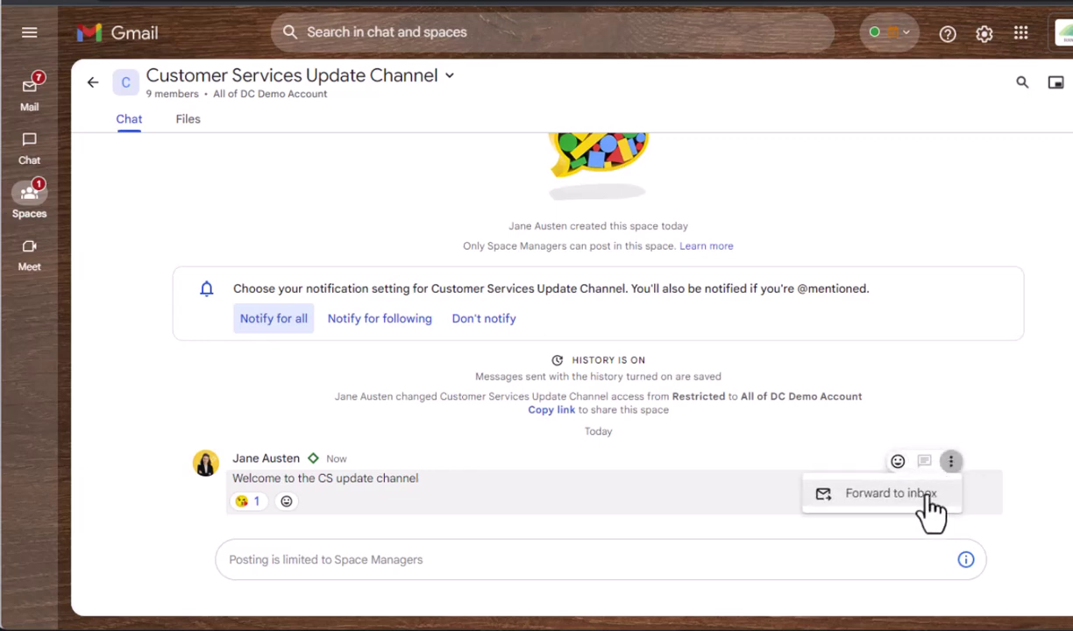
click(1046, 510)
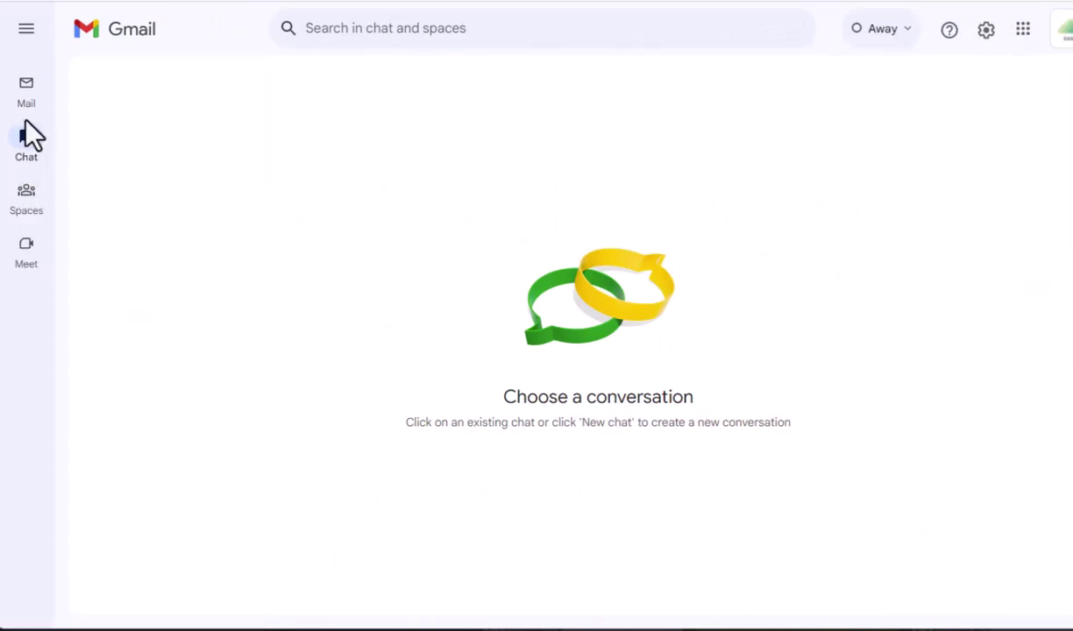
- Open an existing direct chat with a colleague to check their calendar status above the message box
mouse_move(27, 140)
click(165, 181)
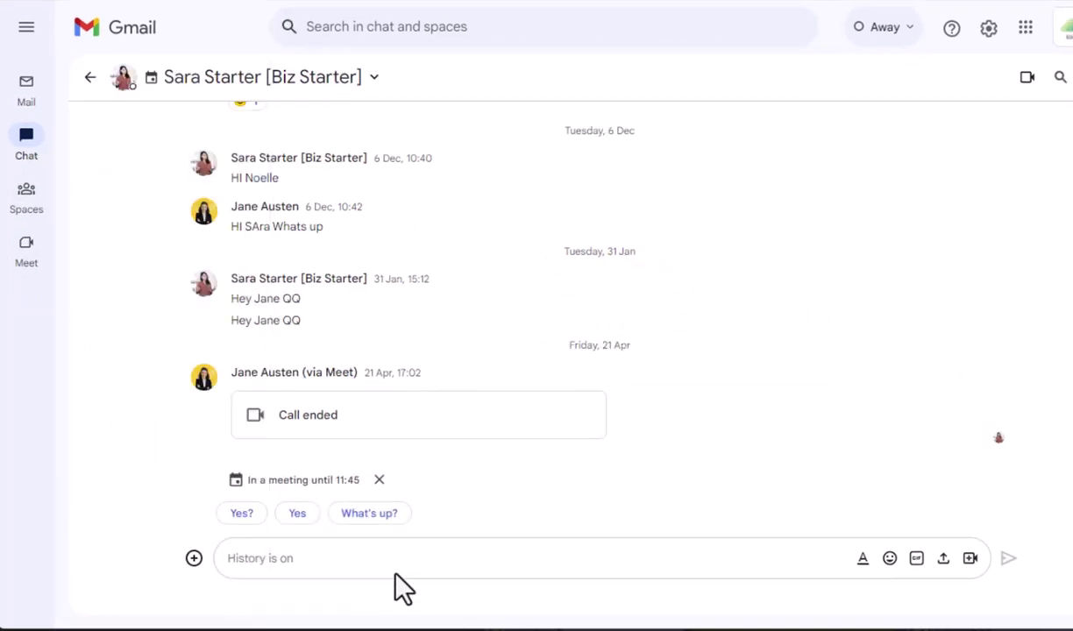
click(149, 191)
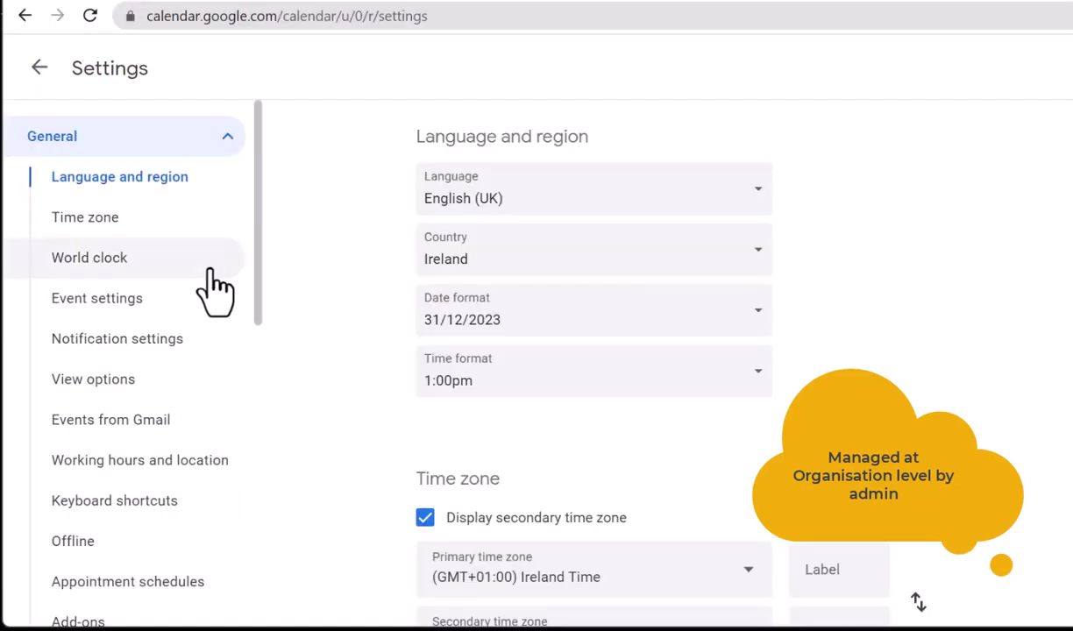
- In Google Calendar settings, open the account's own calendar and go to its access permissions for events
scroll(211, 289, down, 6)
click(95, 203)
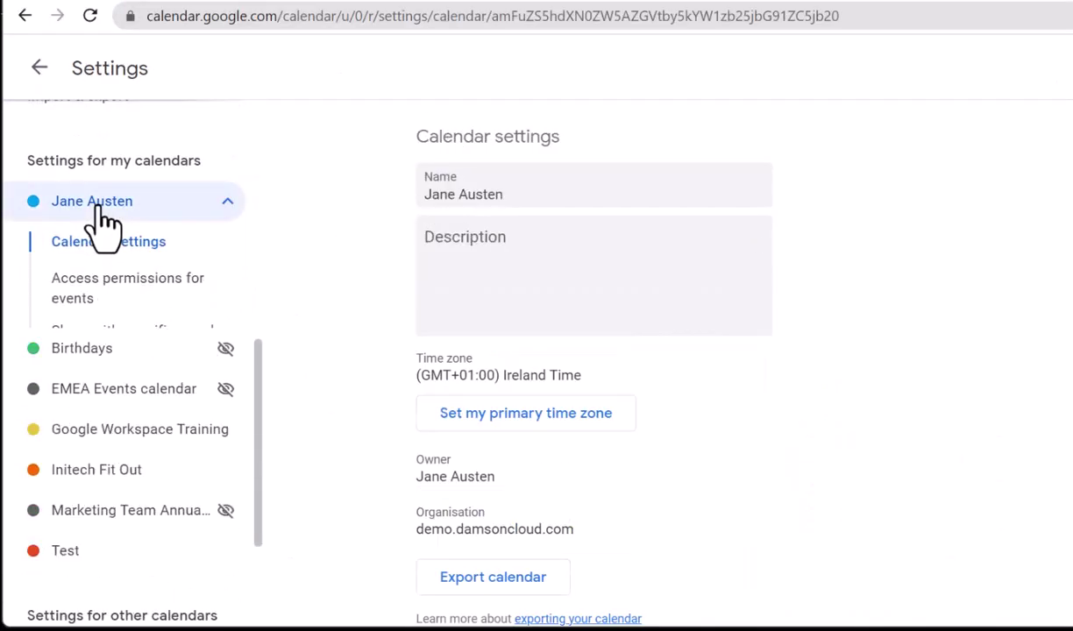
click(91, 204)
scroll(894, 203, down, 6)
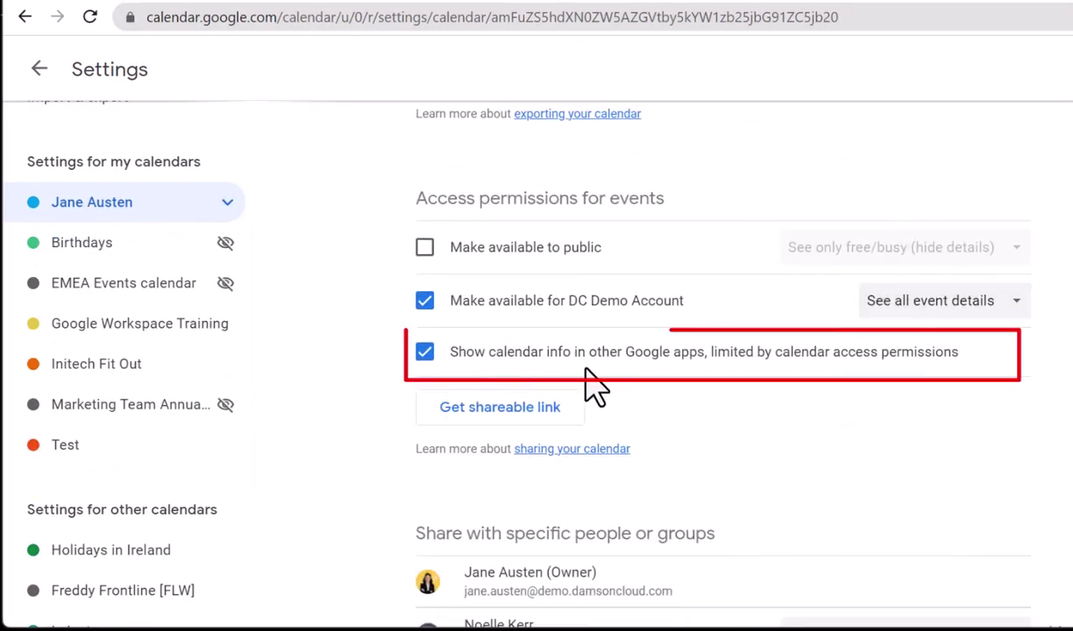
- Switch the calendar-info sharing and DC Demo Account availability options off and on again, and review the event-detail access levels
click(426, 354)
click(426, 353)
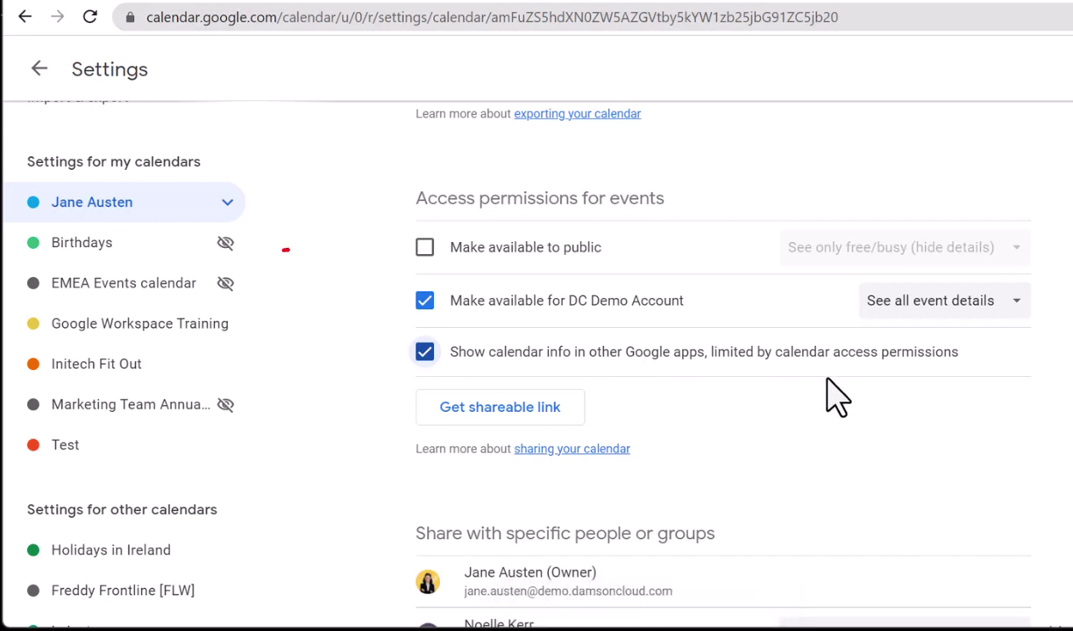
click(425, 303)
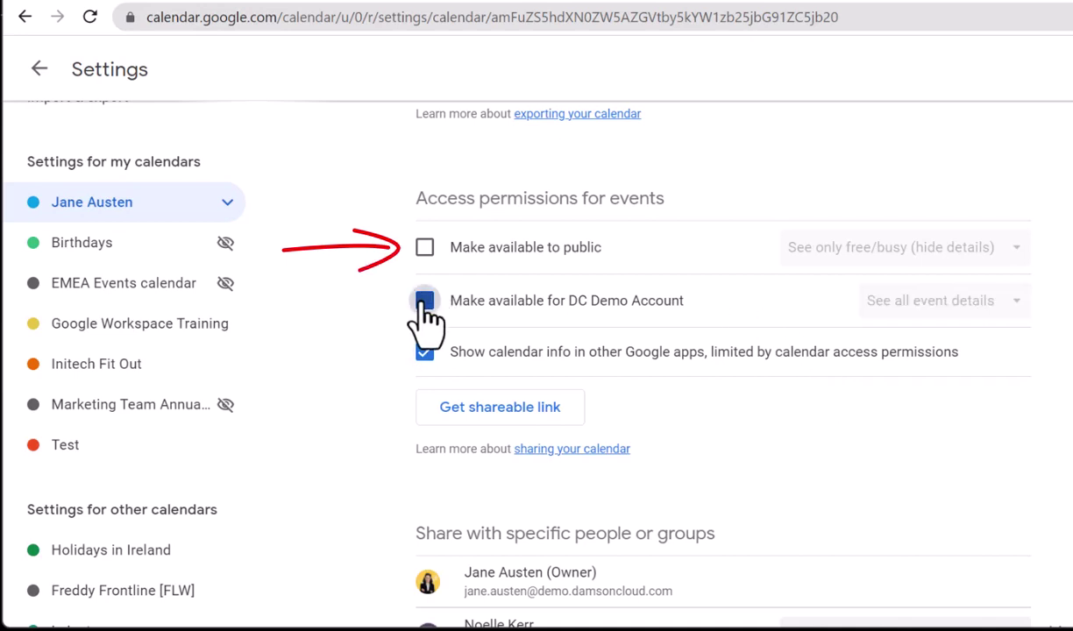
click(425, 302)
click(911, 301)
click(868, 374)
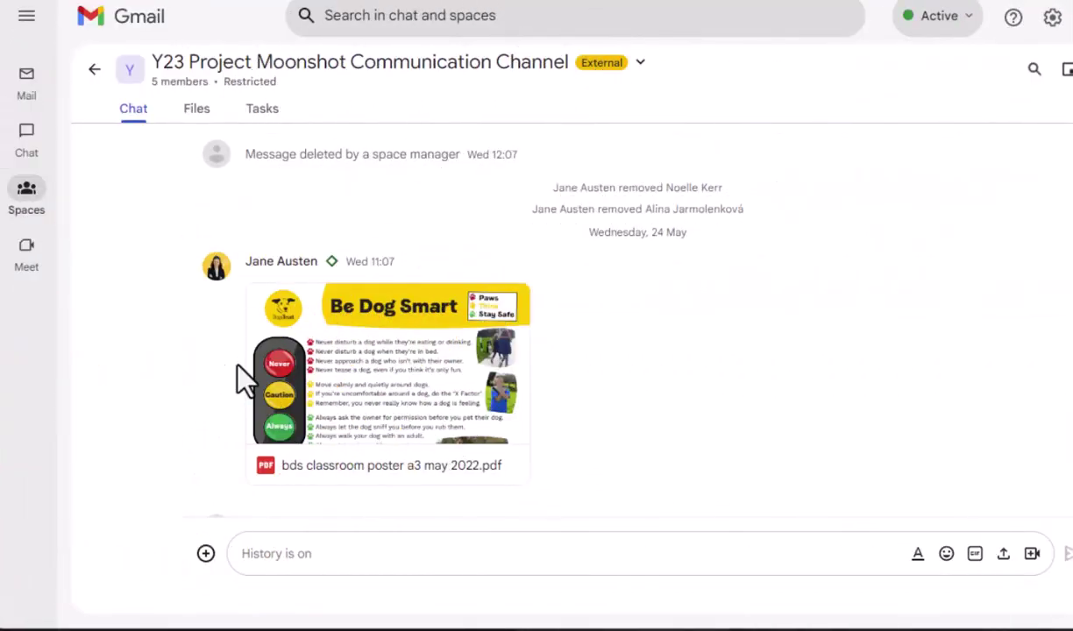
- In the Y23 Project Moonshot space, browse the emoji reactions for the classroom poster PDF message and react with a thumbs-up
mouse_move(412, 399)
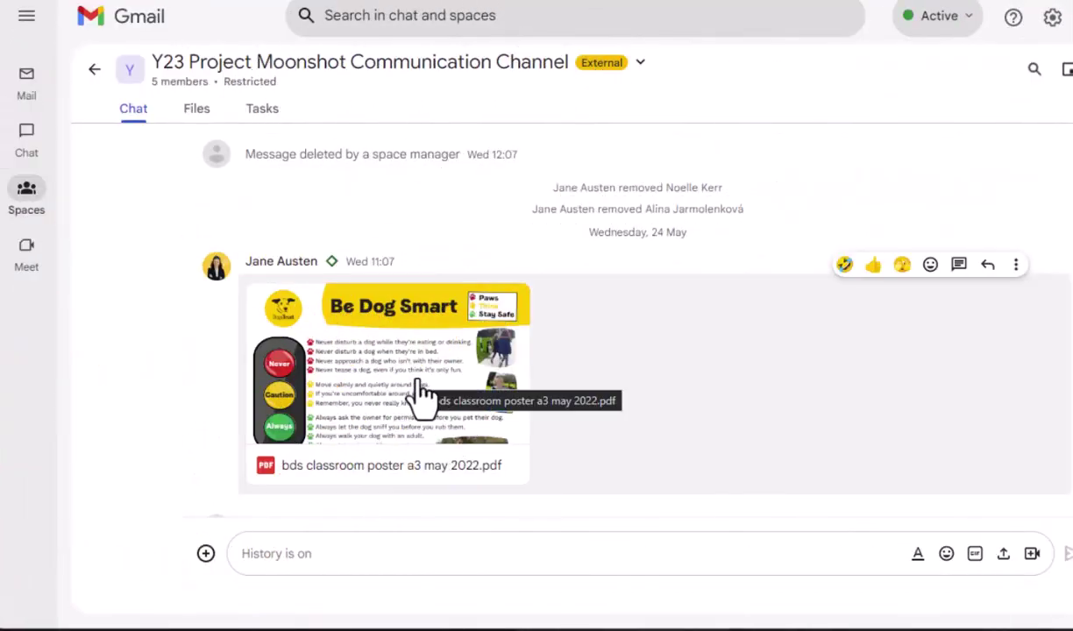
click(930, 264)
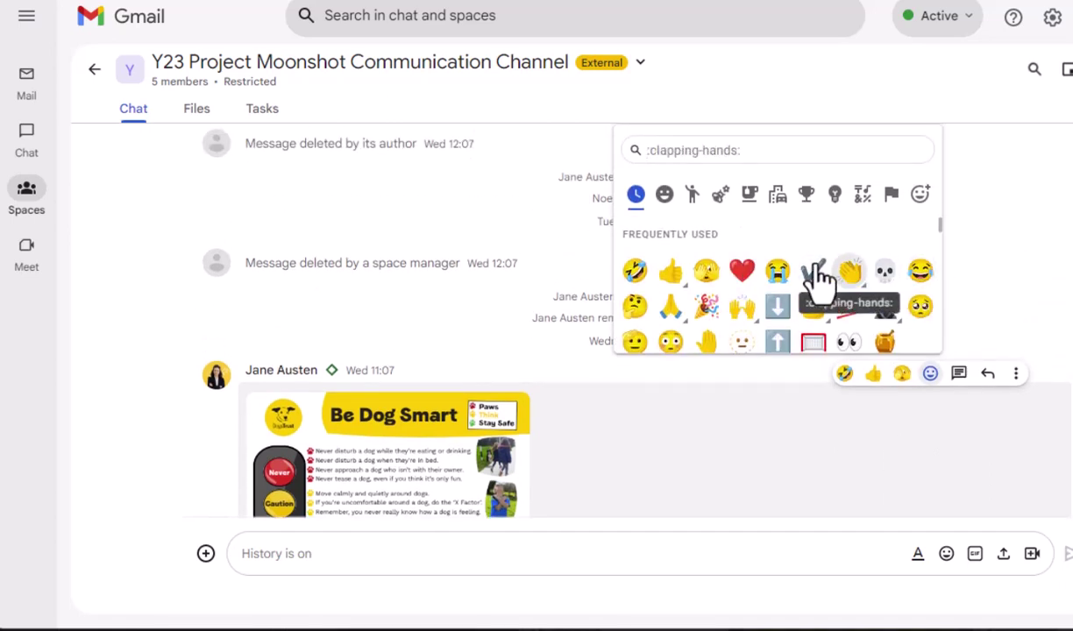
scroll(115, 342, down, 2)
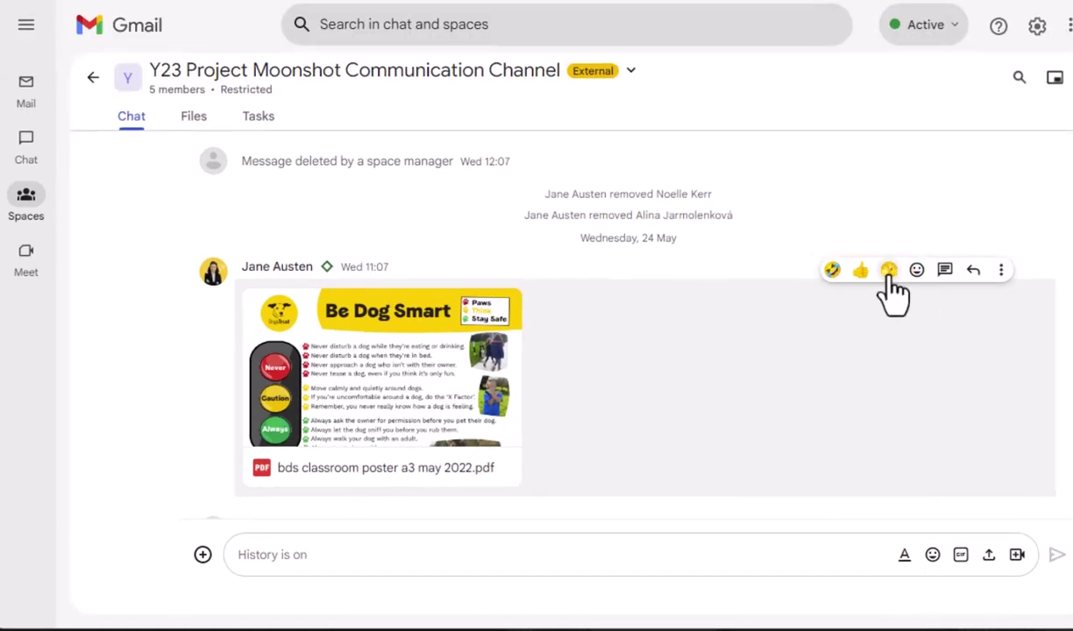
click(863, 271)
- Send a quoted reply to the 27 Apr message about delayed deliverables, asking whether there was an update and requesting that the team be filled in
scroll(455, 490, down, 1)
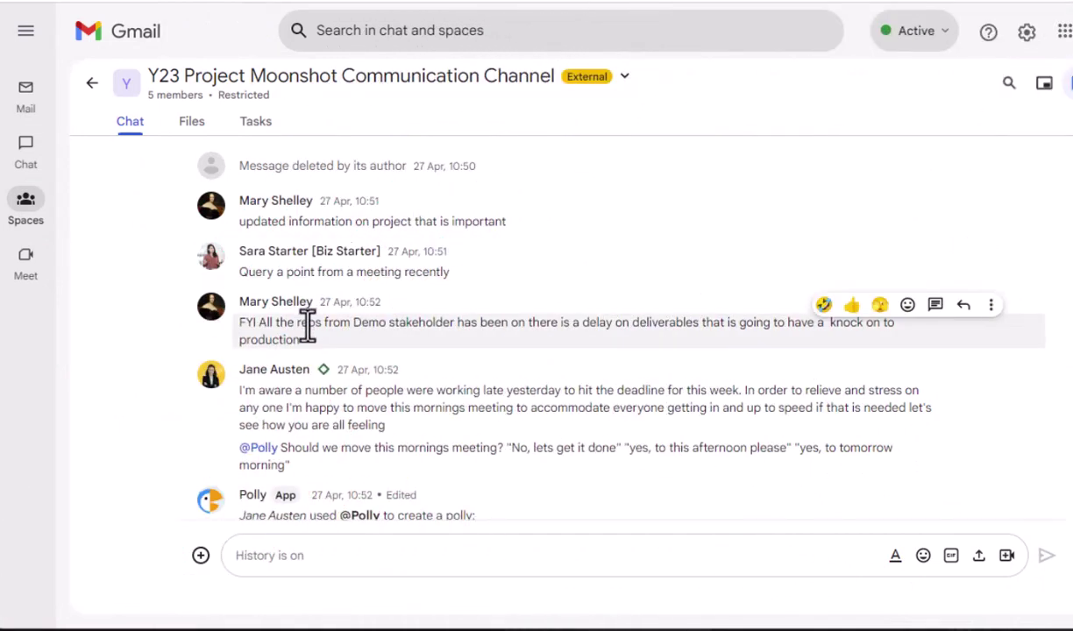
click(965, 304)
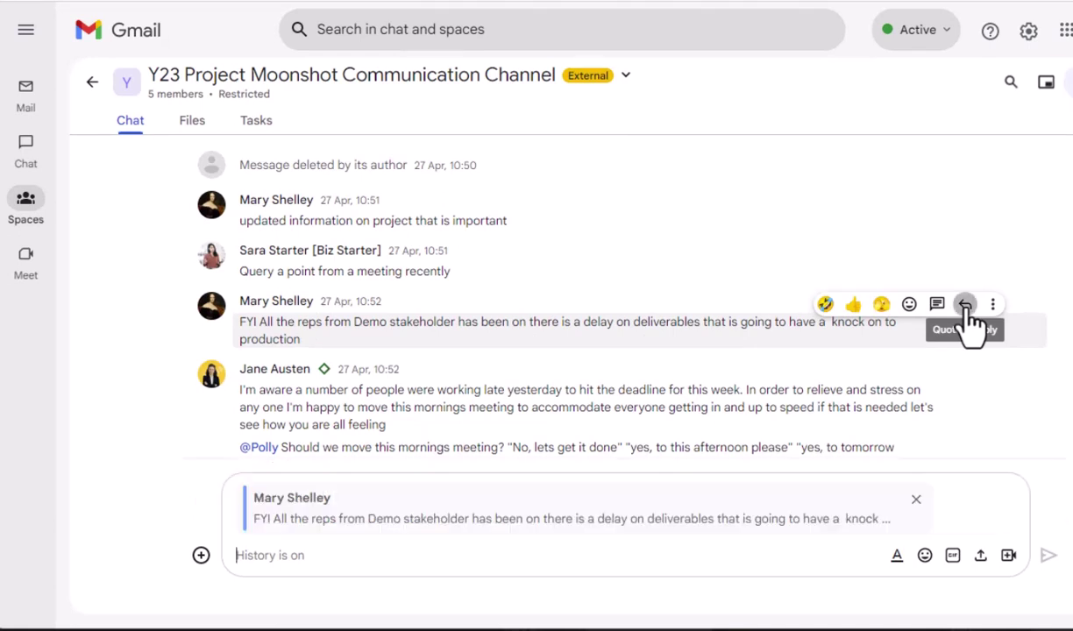
text(Was there ever an update here Mary? Can you fill )
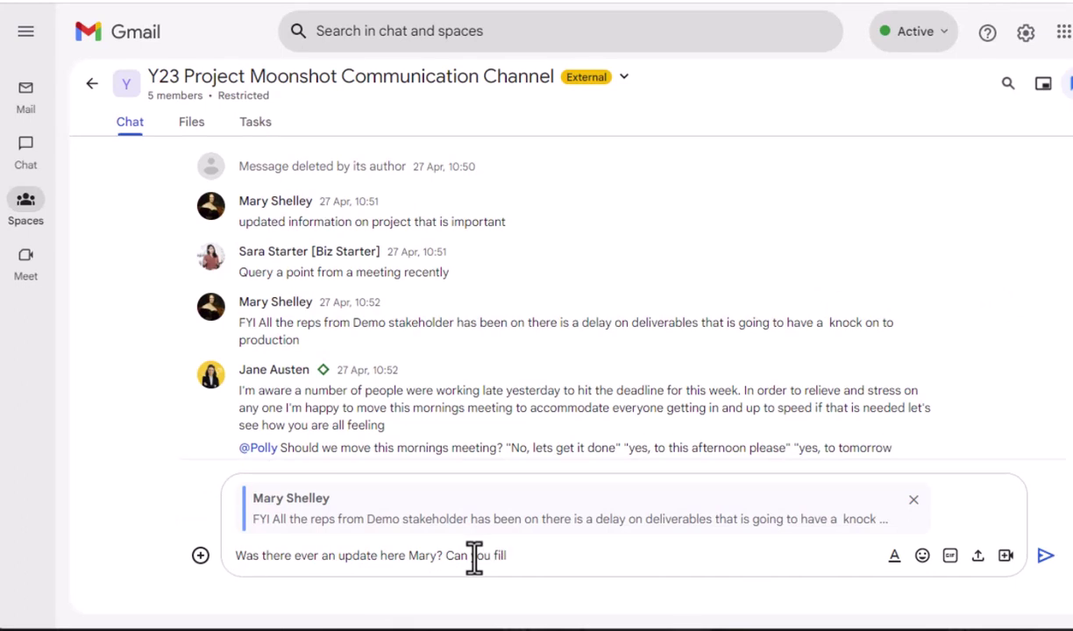
text(in the team)
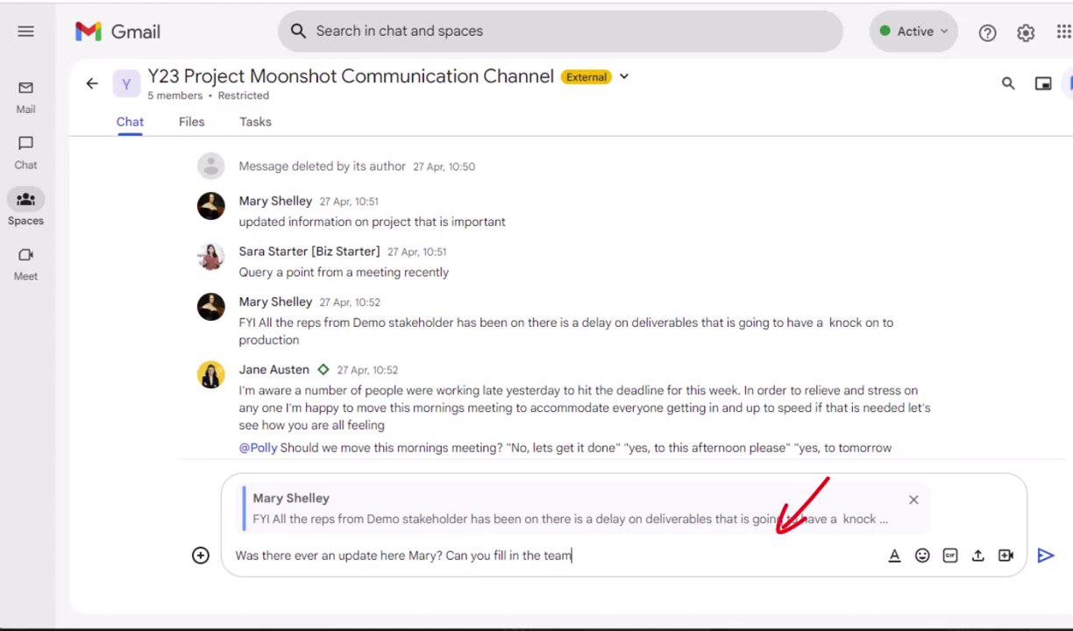
click(1045, 556)
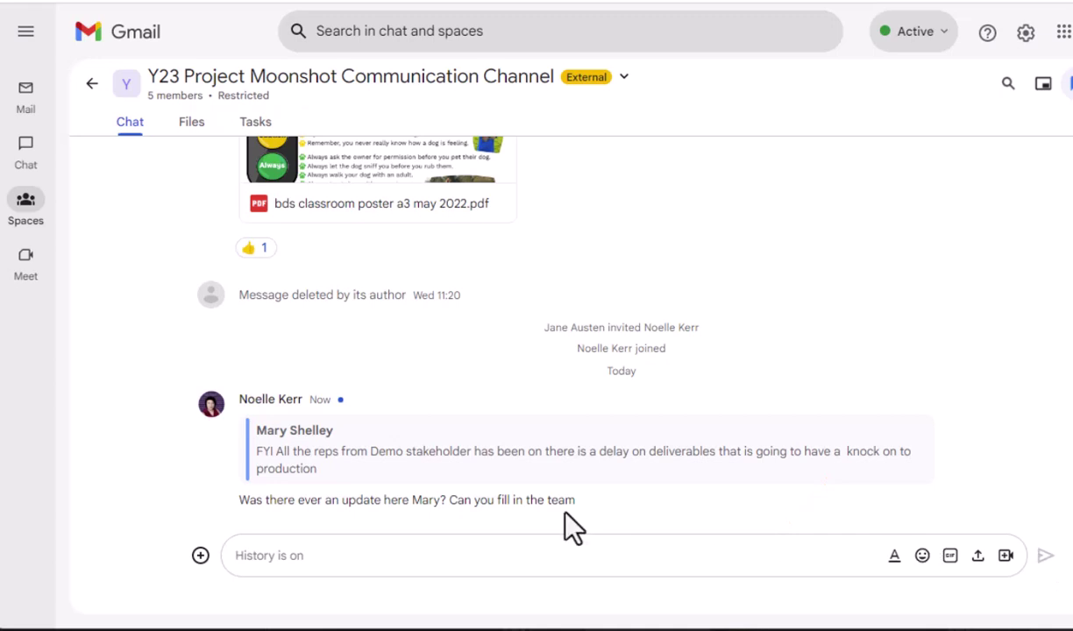
- In the Y23 Project Moonshot space settings, allow only space managers to manage members and groups
click(696, 541)
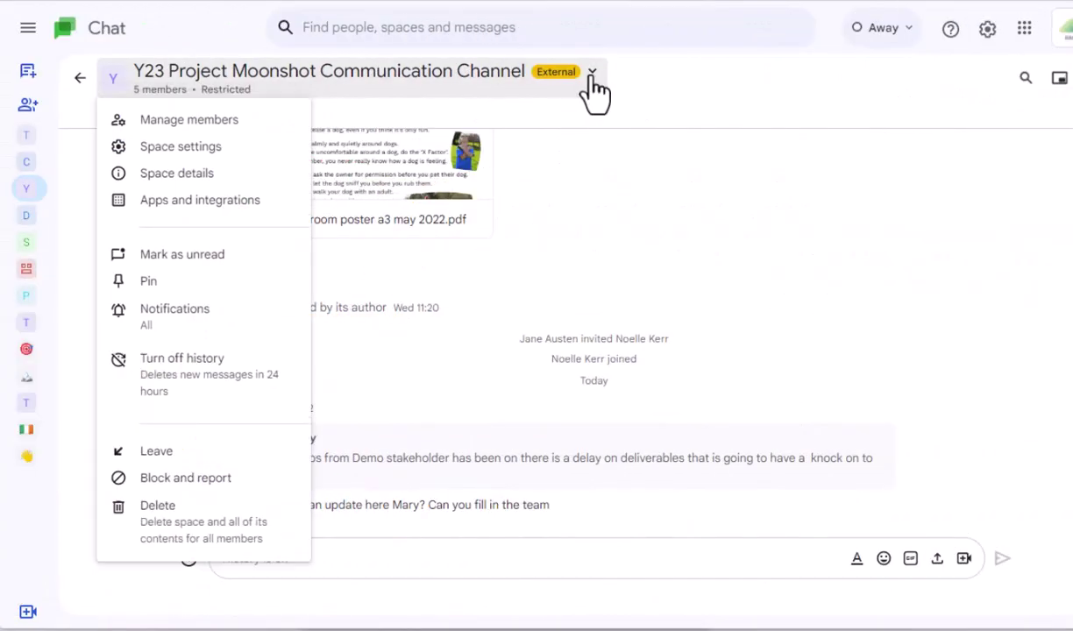
click(294, 147)
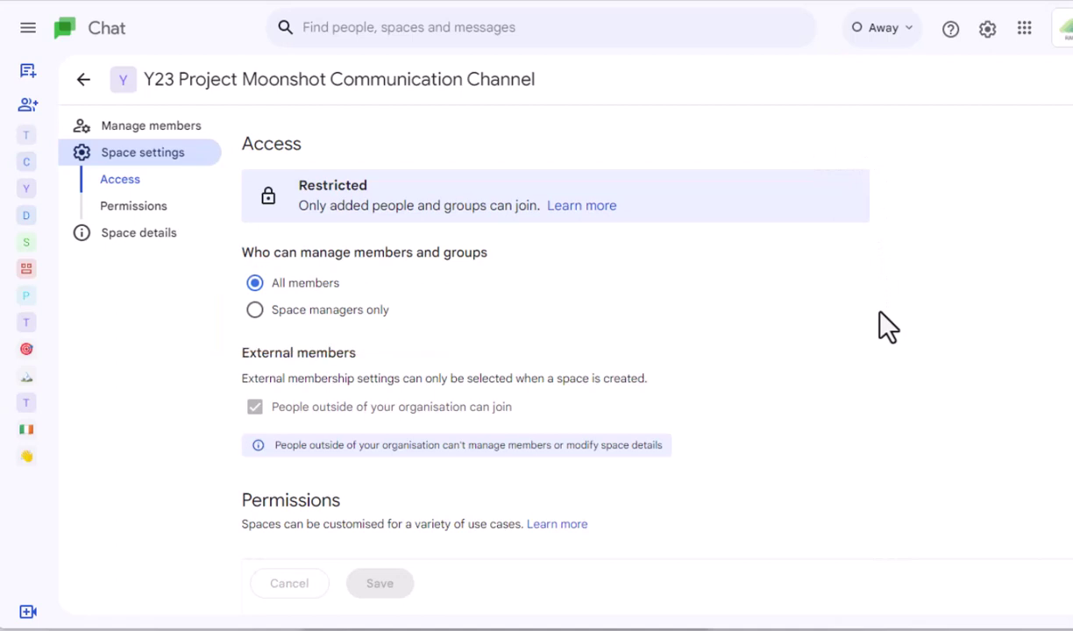
click(364, 314)
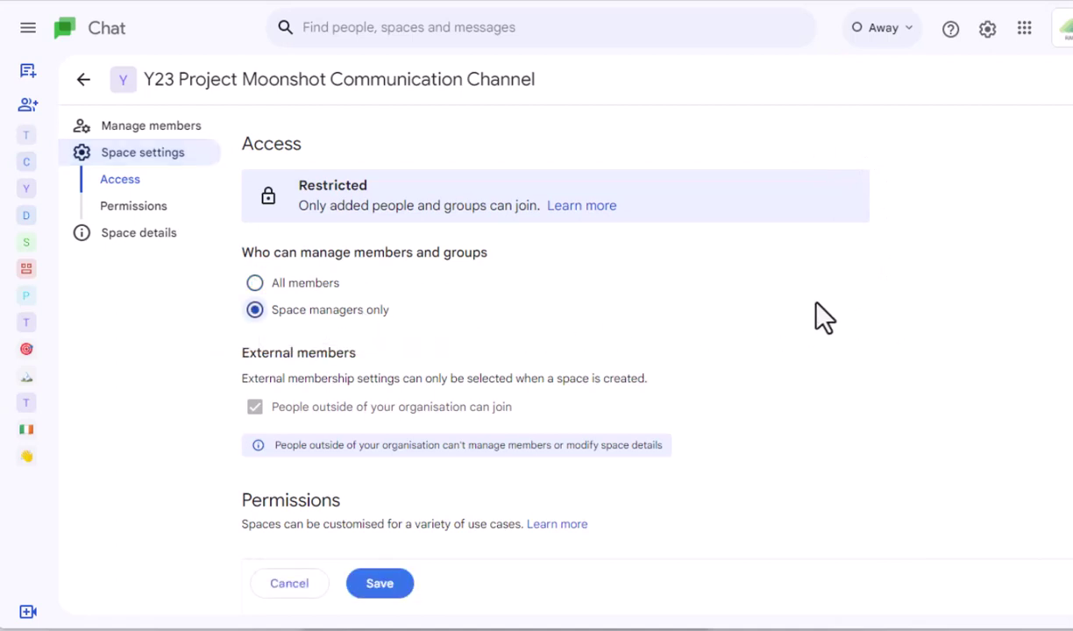
scroll(824, 317, down, 3)
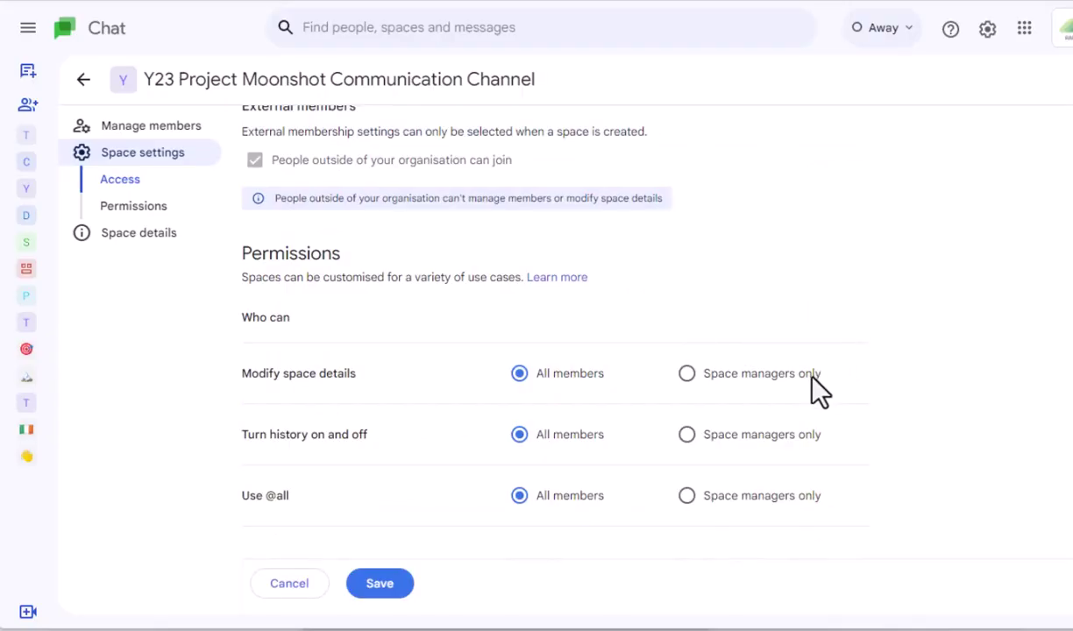
click(811, 380)
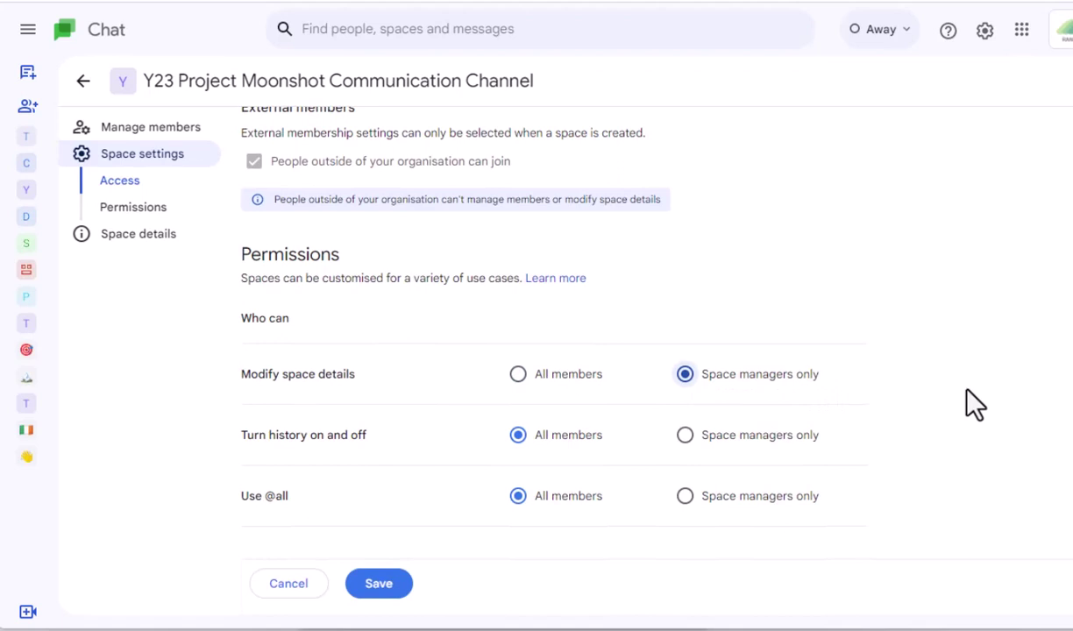
click(812, 441)
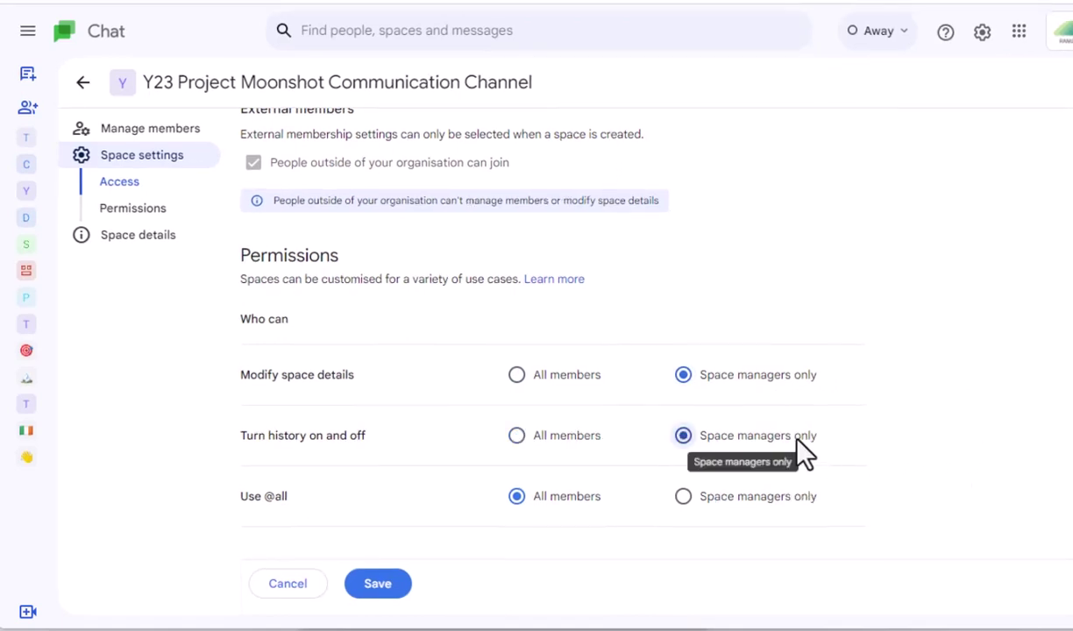
click(801, 504)
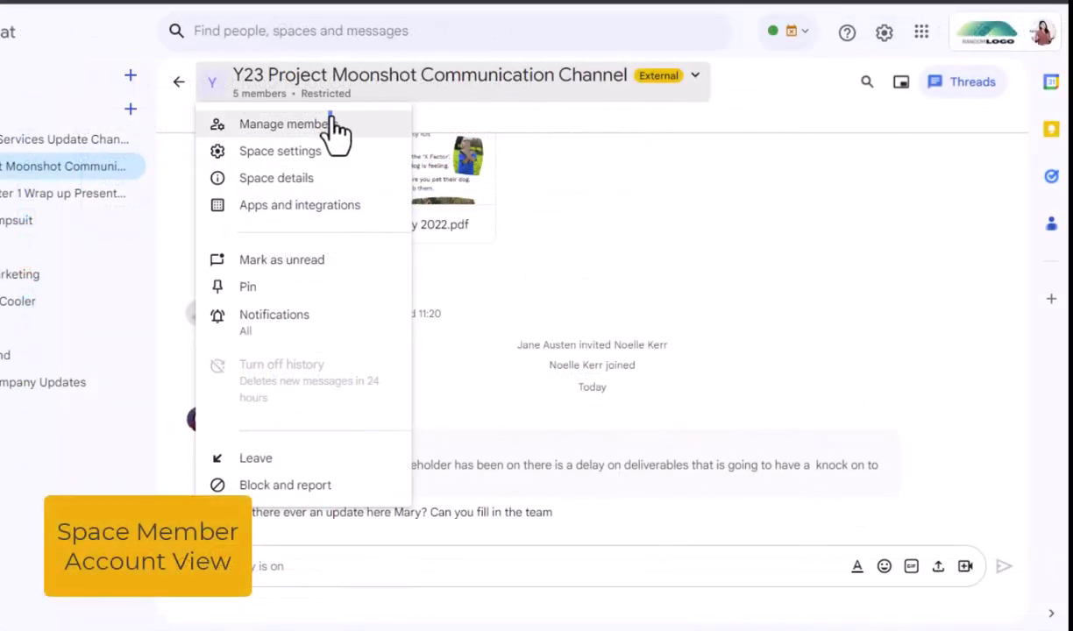
- From a space member's account, check the member management options for a fellow member and the @ mention suggestions in the message box
click(333, 124)
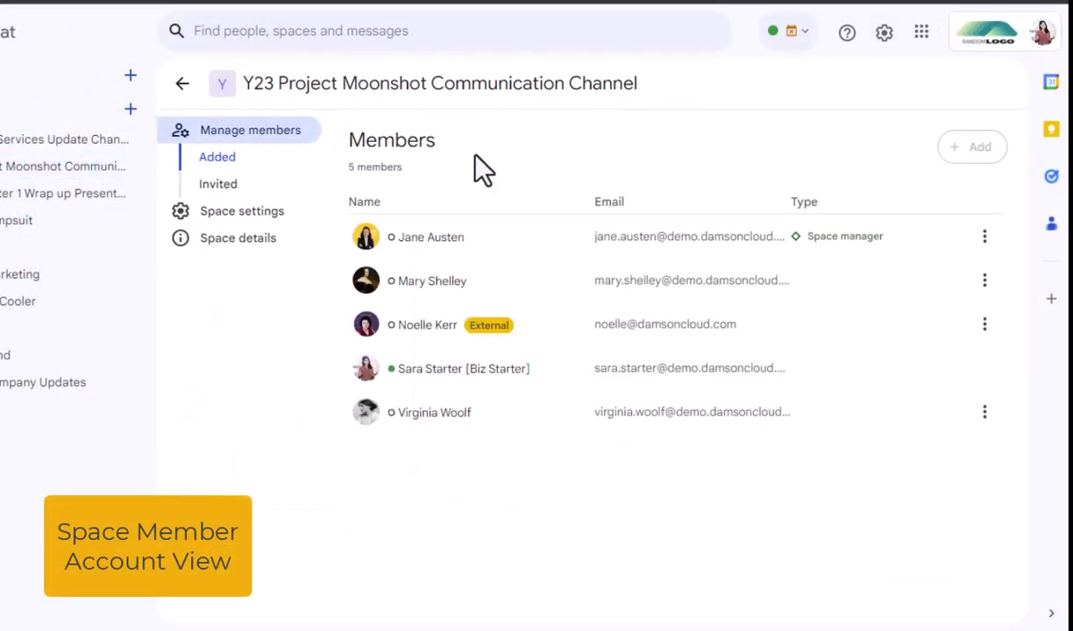
click(986, 282)
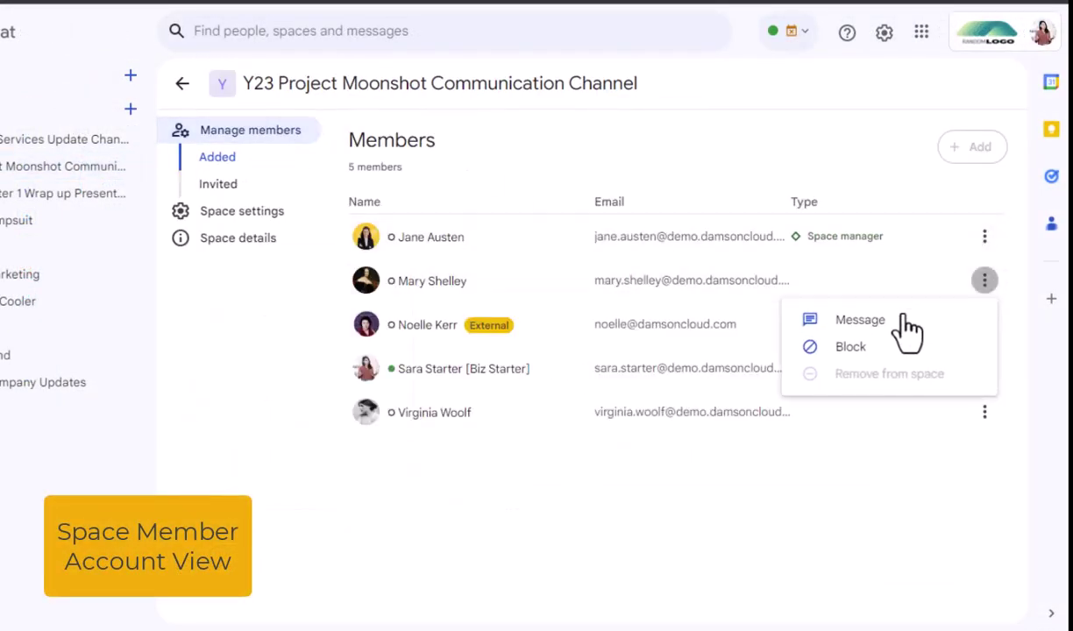
click(997, 151)
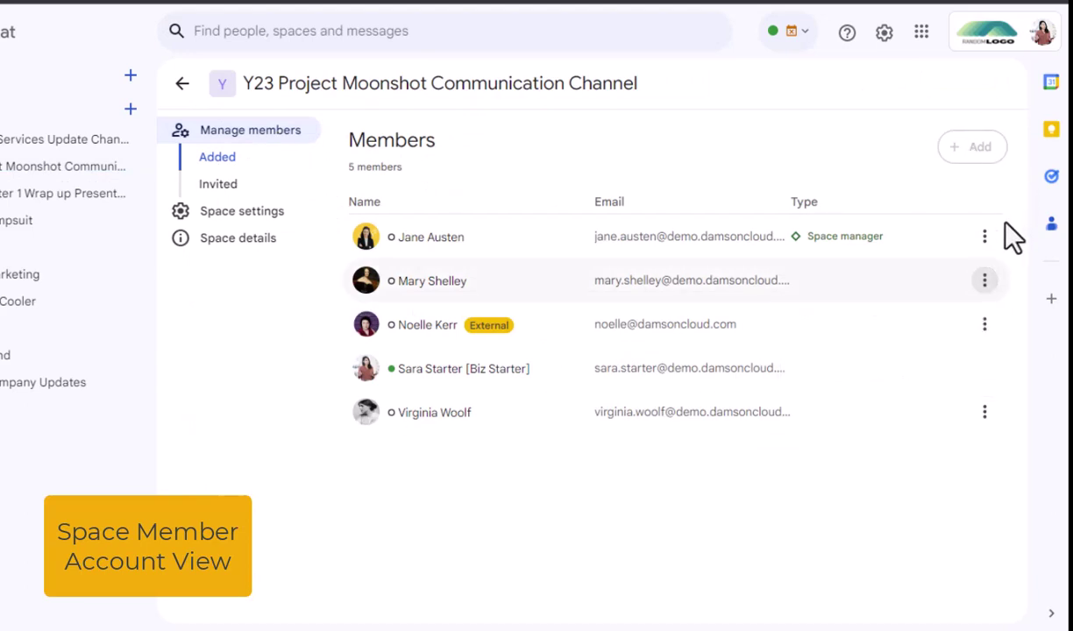
click(985, 281)
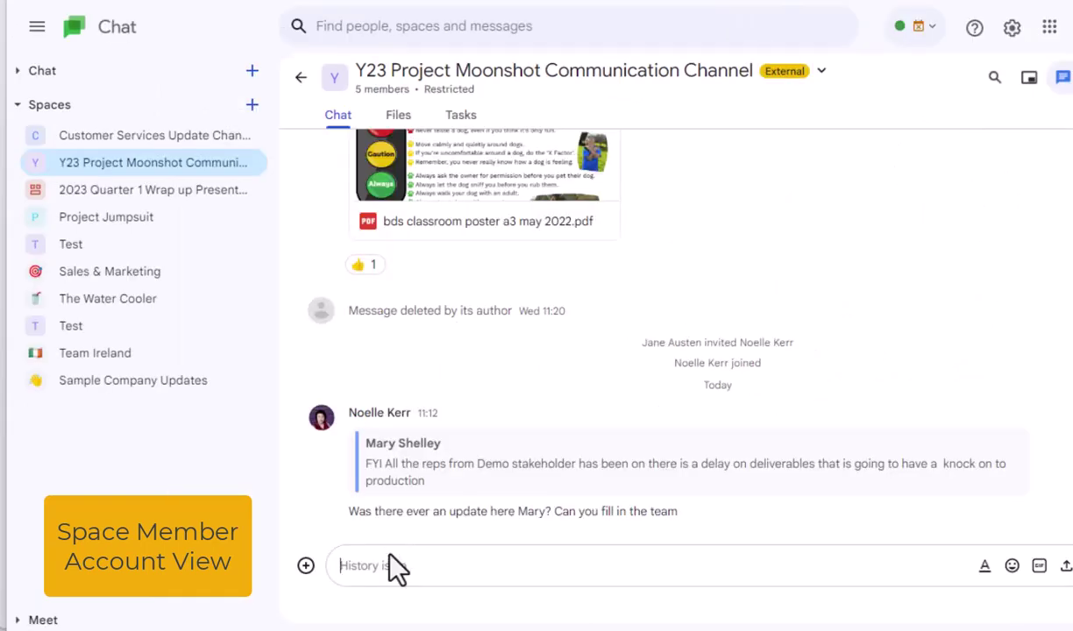
text(@)
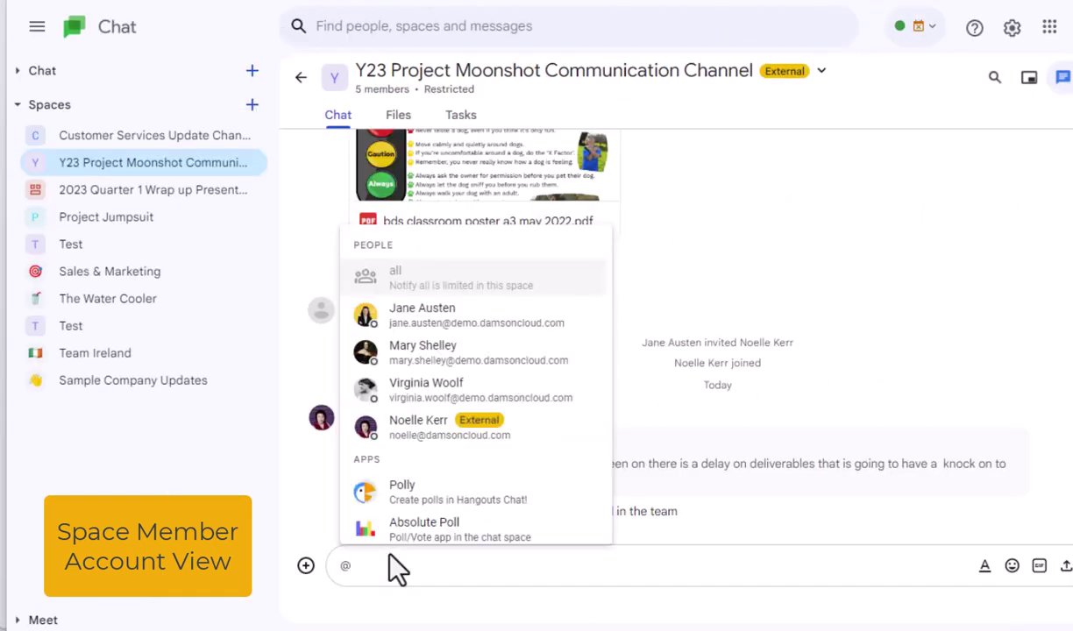